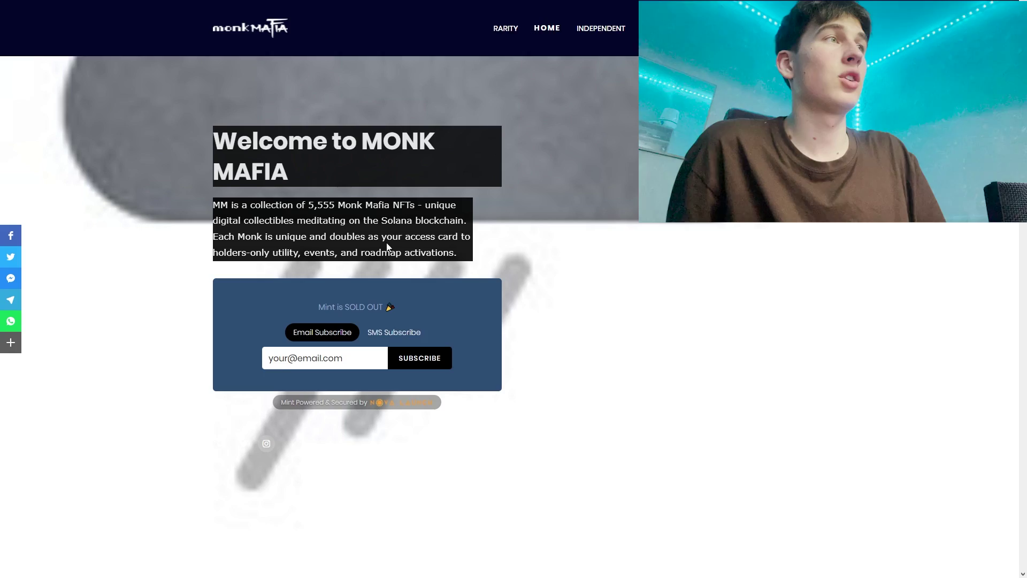
pyautogui.scroll(-3, 387, 246)
pyautogui.scroll(-6, 497, 186)
pyautogui.scroll(-3, 497, 187)
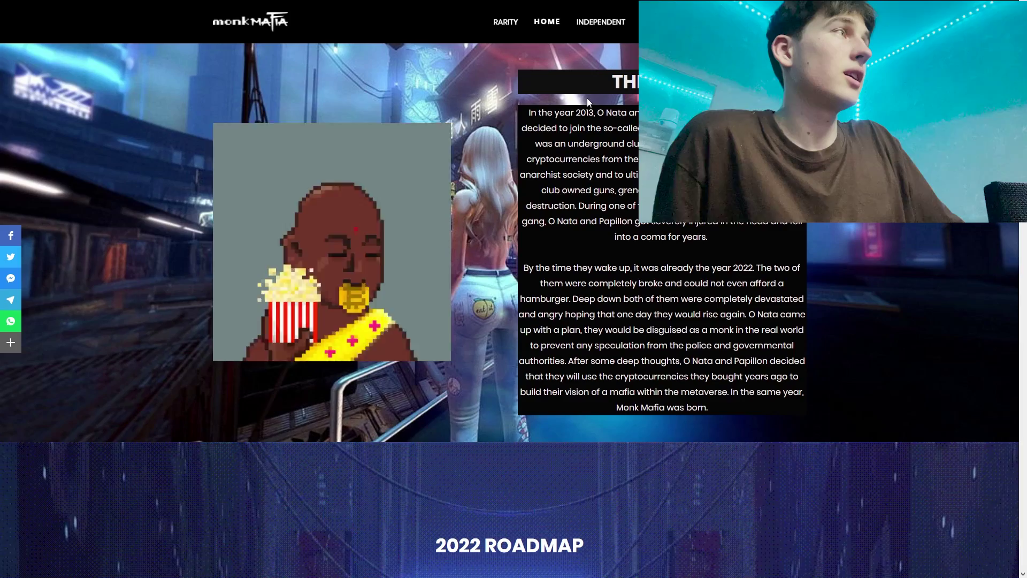
pyautogui.scroll(-4, 602, 271)
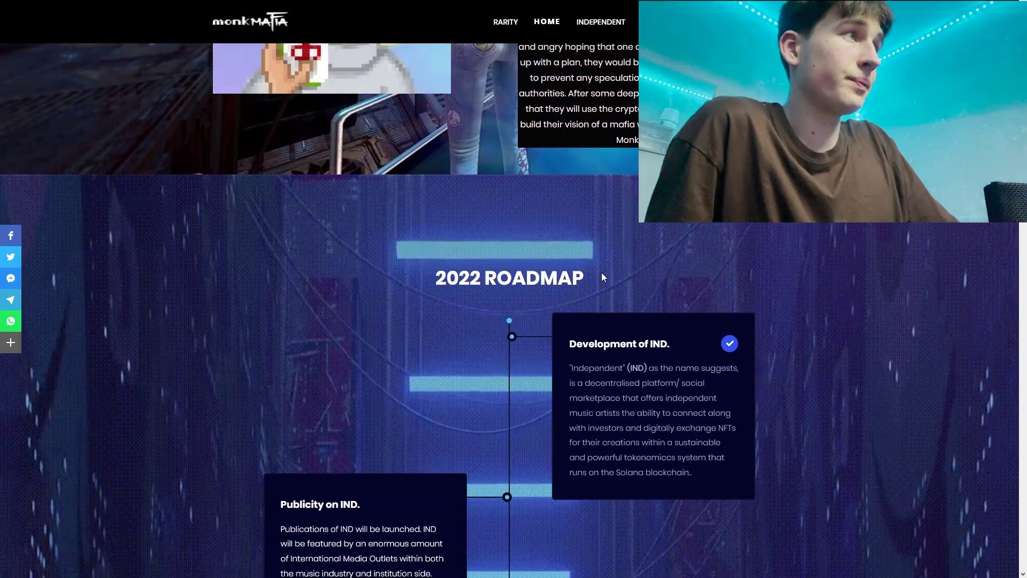
pyautogui.scroll(-3, 601, 271)
pyautogui.scroll(-4, 610, 265)
pyautogui.scroll(-3, 614, 259)
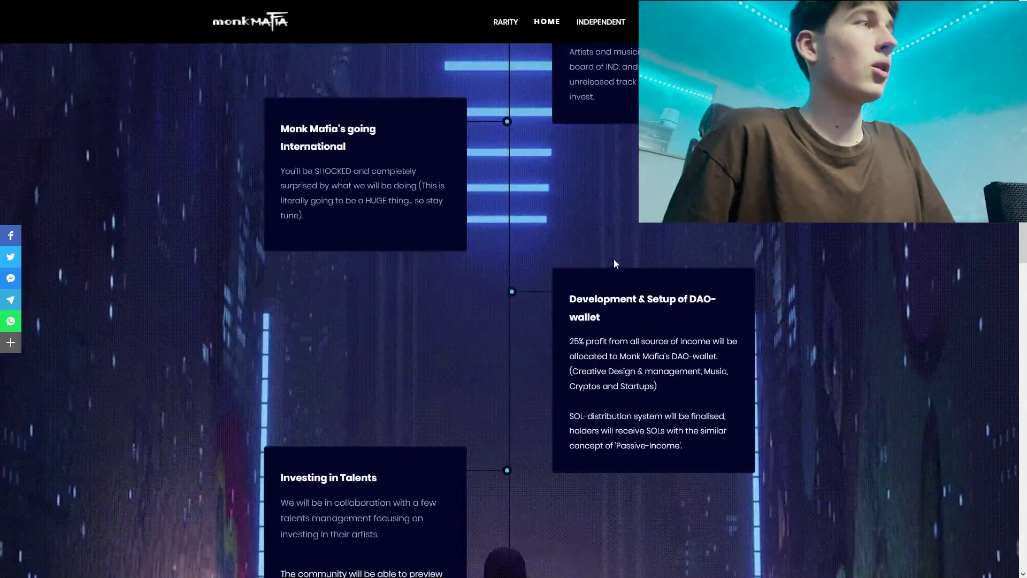
pyautogui.scroll(-5, 614, 258)
pyautogui.scroll(-5, 613, 272)
pyautogui.scroll(-5, 611, 285)
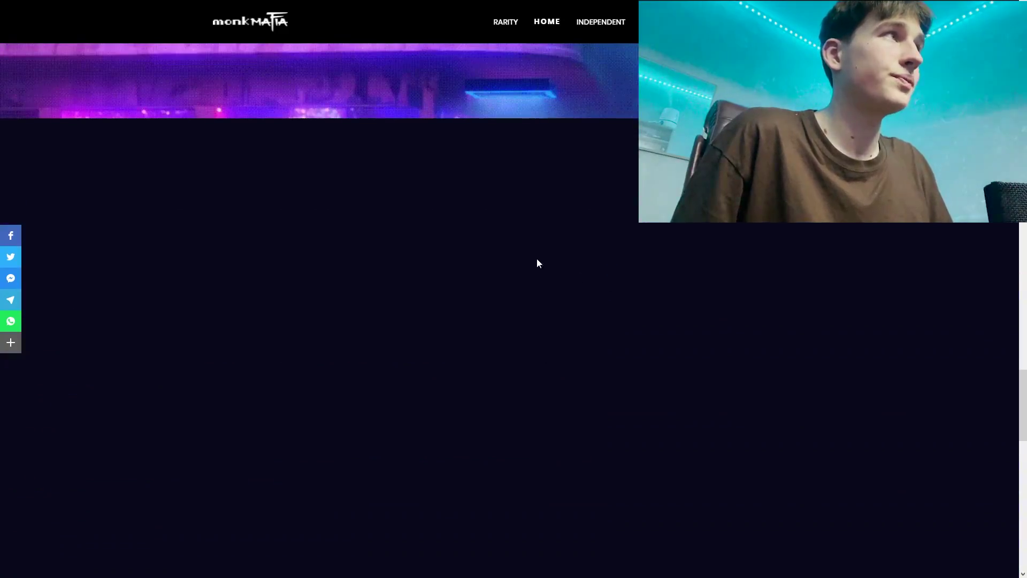
pyautogui.scroll(-3, 537, 259)
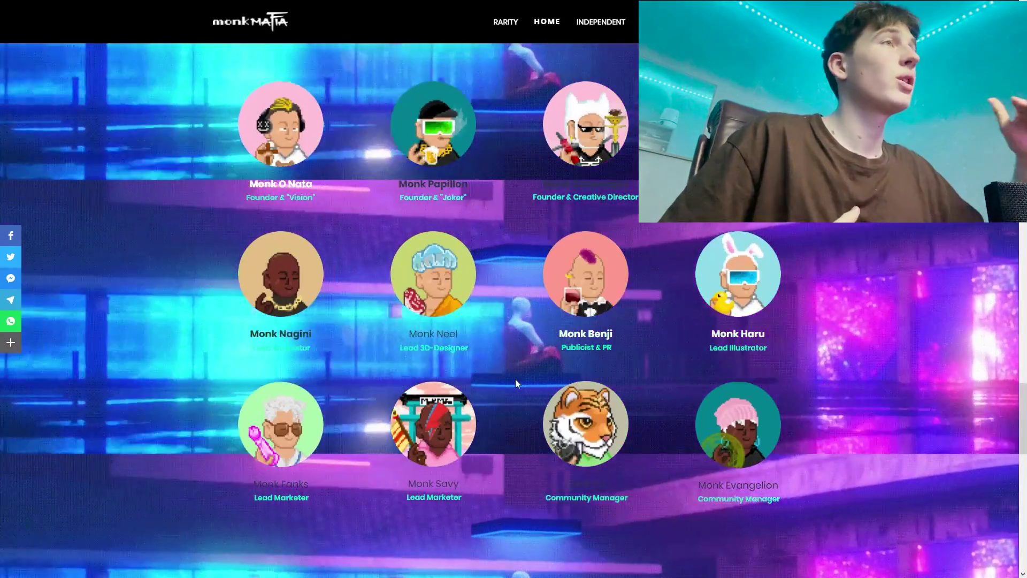
pyautogui.scroll(2, 502, 237)
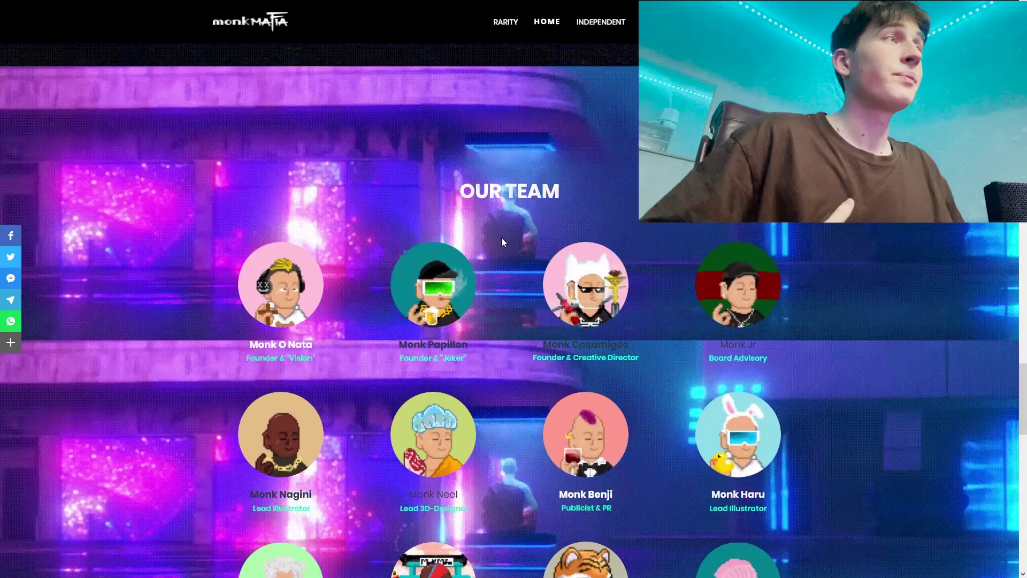
pyautogui.scroll(-5, 502, 238)
pyautogui.scroll(-5, 513, 169)
pyautogui.scroll(-2, 513, 169)
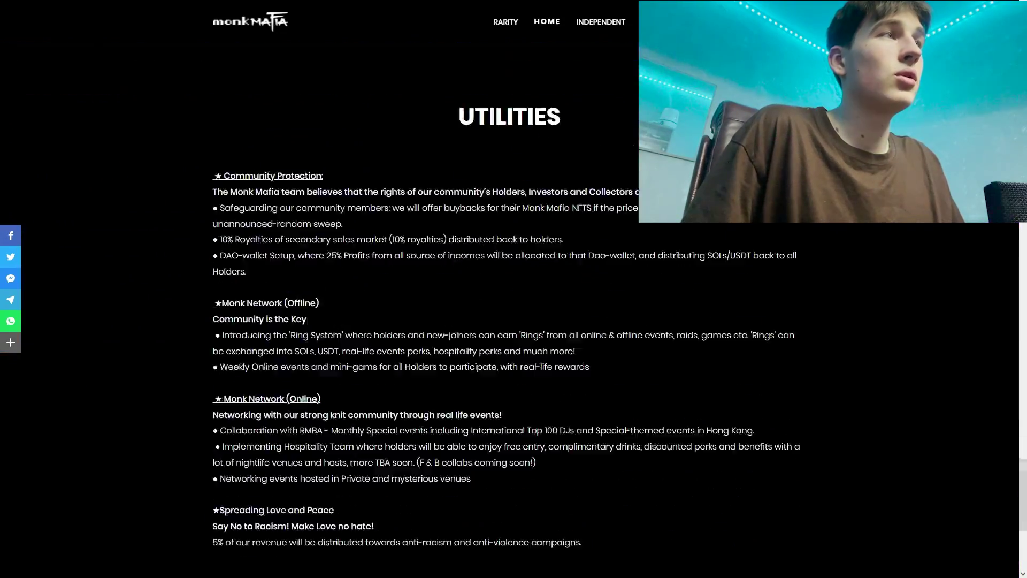
pyautogui.scroll(-5, 482, 214)
pyautogui.scroll(6, 483, 214)
pyautogui.scroll(8, 477, 217)
pyautogui.scroll(8, 476, 217)
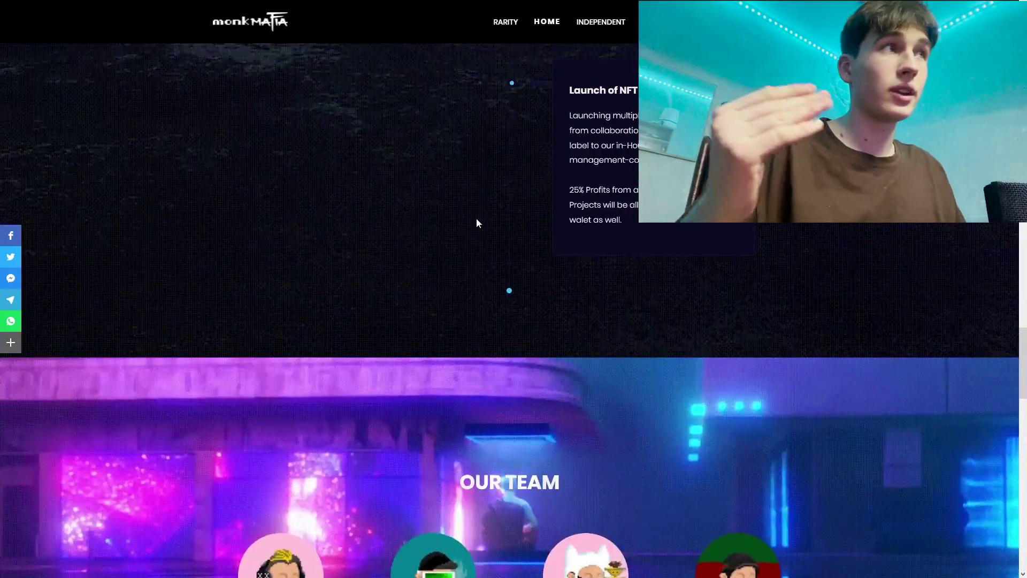
pyautogui.scroll(6, 476, 217)
pyautogui.scroll(5, 476, 218)
pyautogui.scroll(6, 476, 217)
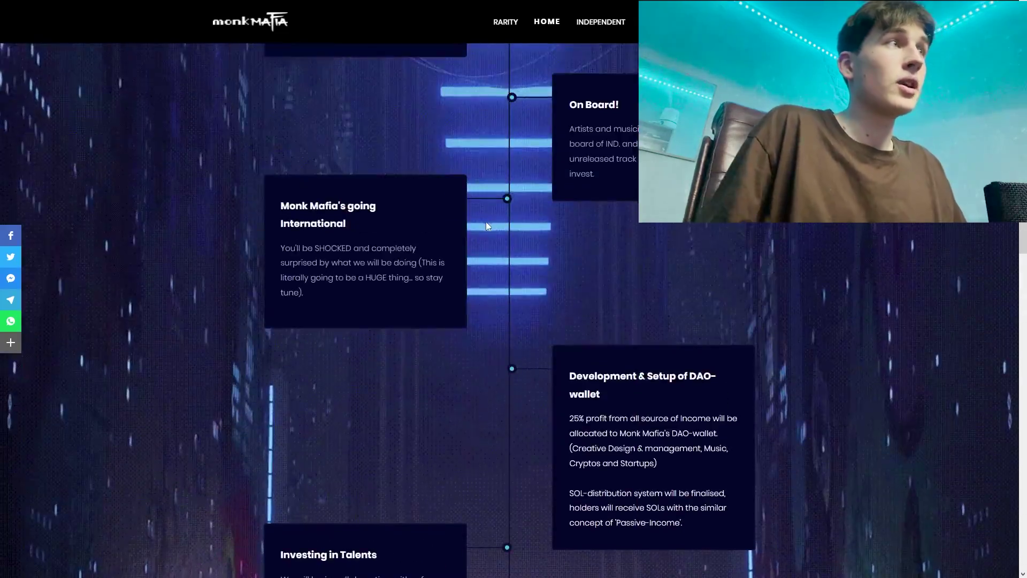
pyautogui.scroll(5, 486, 222)
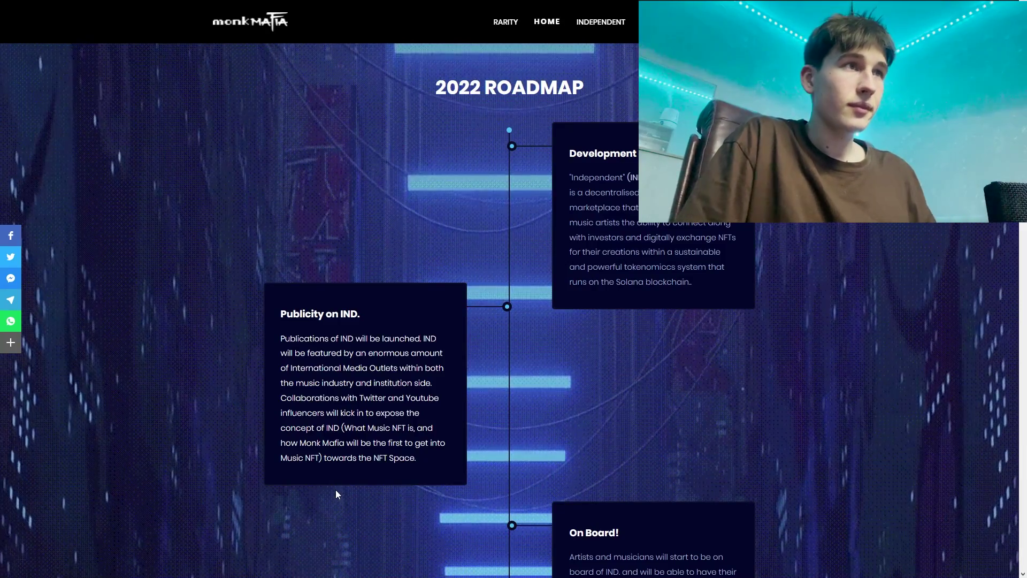
pyautogui.scroll(-3, 497, 244)
pyautogui.scroll(-2, 502, 247)
pyautogui.scroll(2, 561, 306)
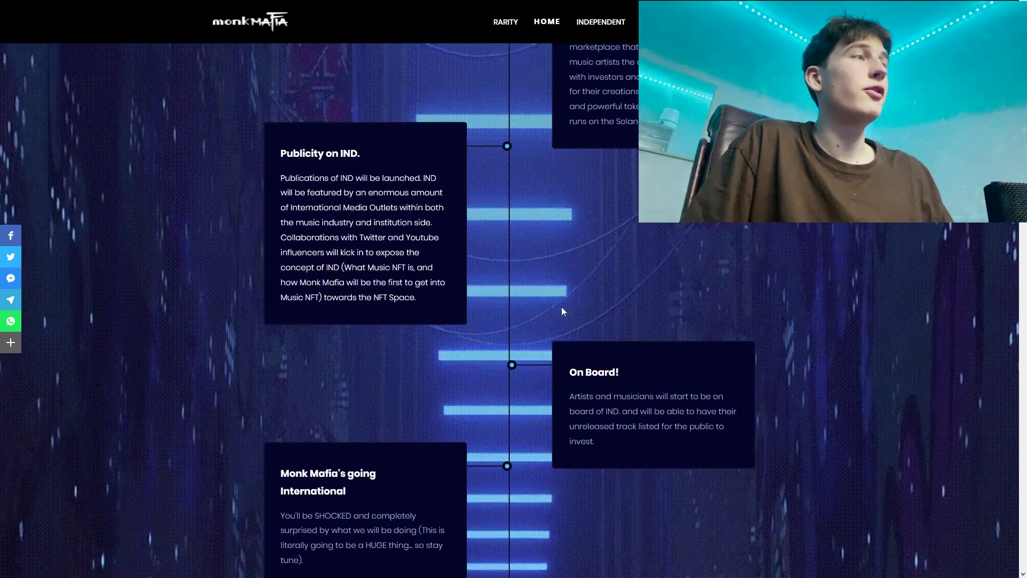
pyautogui.moveTo(566, 365); pyautogui.dragTo(626, 397)
pyautogui.click(626, 417)
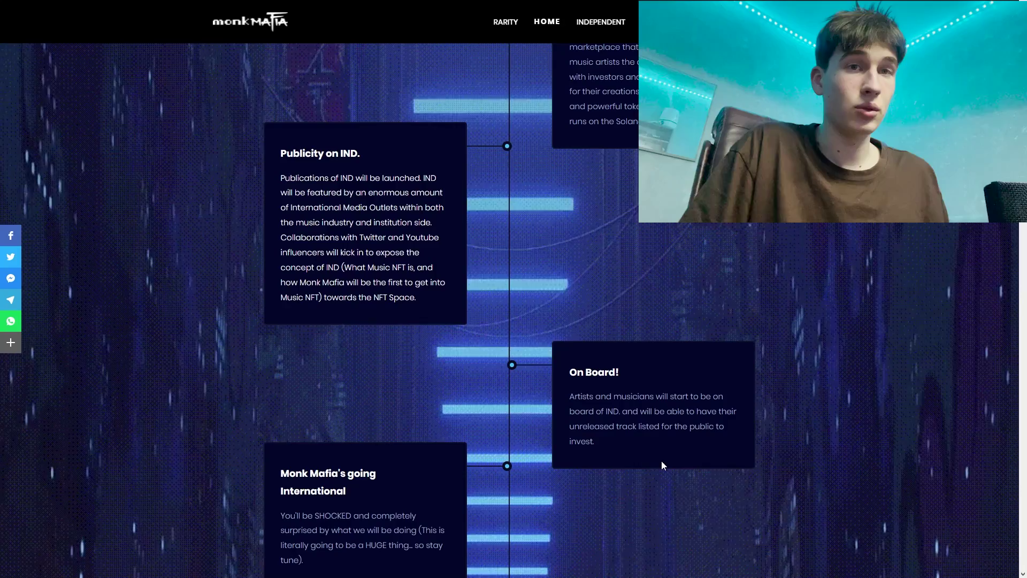
pyautogui.scroll(-3, 662, 460)
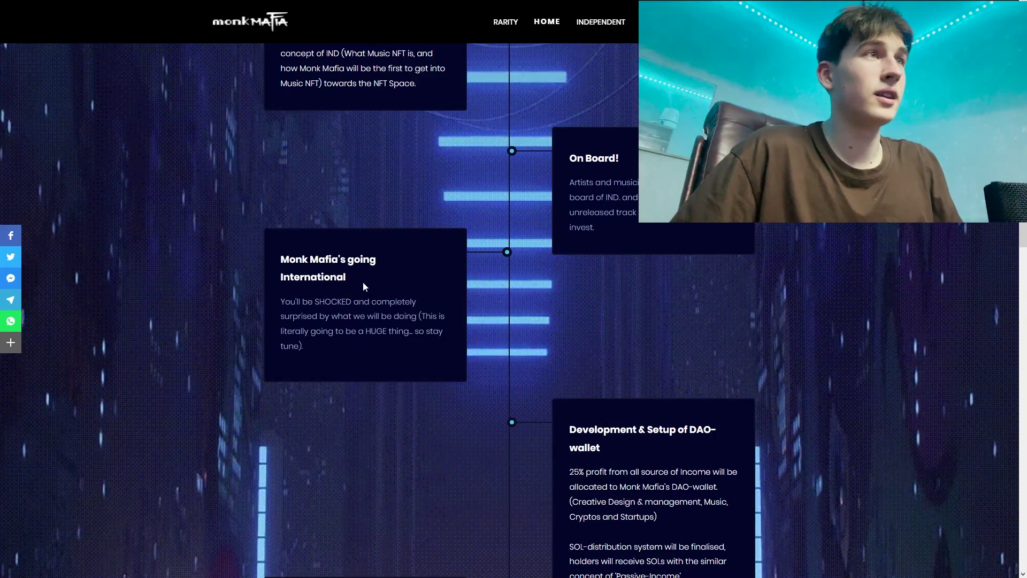
pyautogui.moveTo(378, 277); pyautogui.dragTo(280, 257)
pyautogui.click(363, 322)
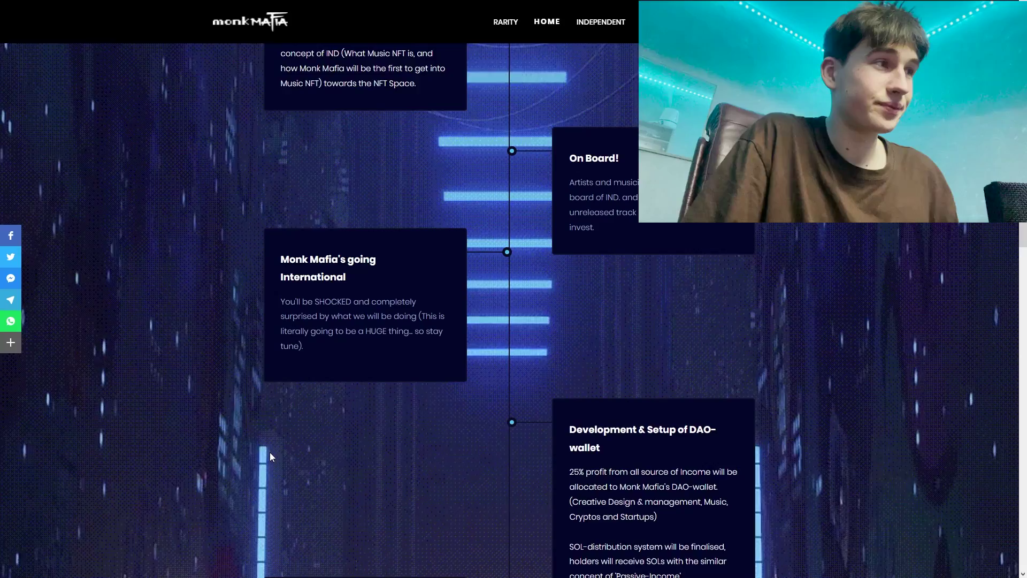
pyautogui.scroll(-2, 270, 457)
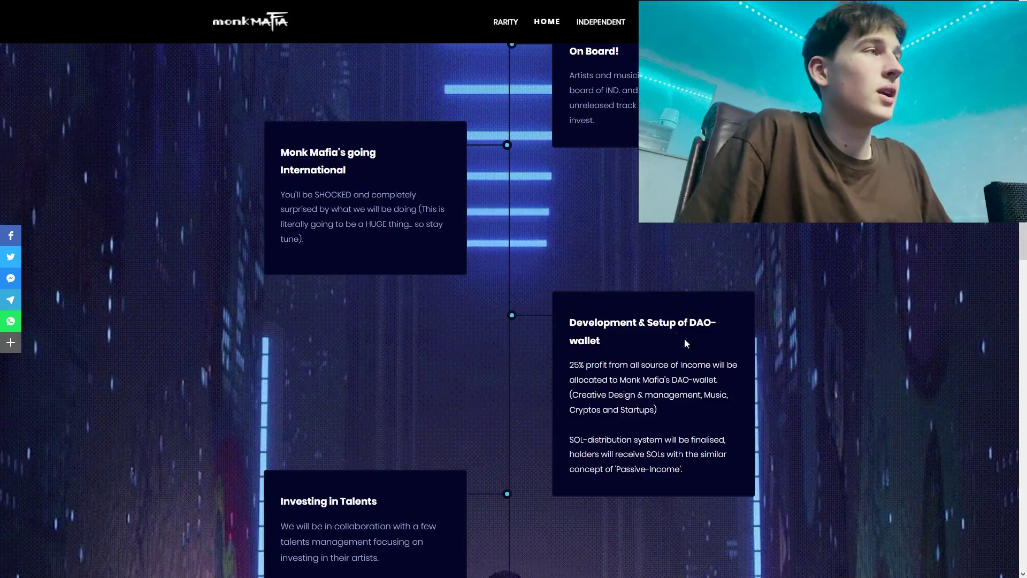
pyautogui.scroll(-1, 685, 338)
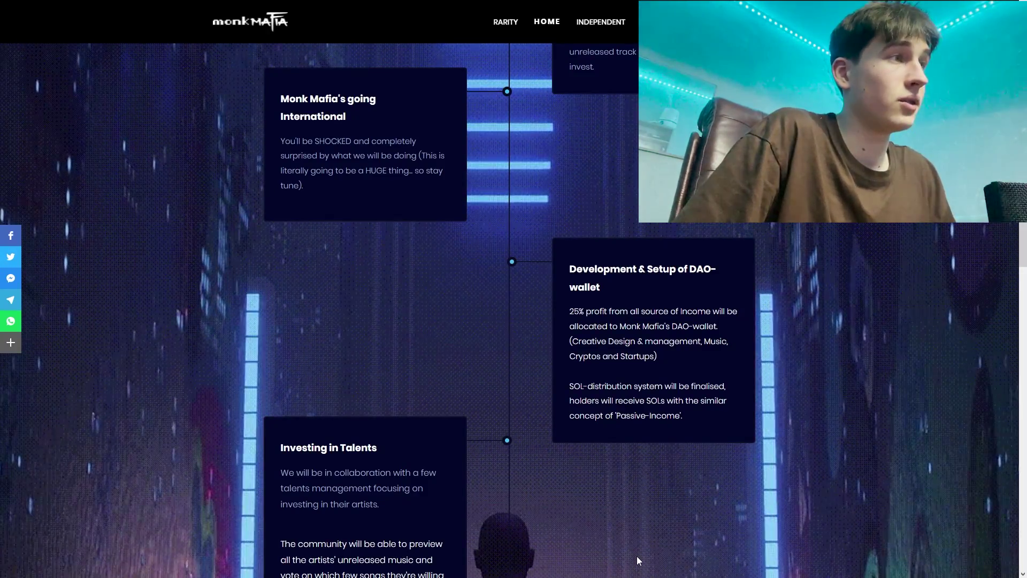
pyautogui.scroll(-3, 637, 556)
pyautogui.scroll(-1, 421, 423)
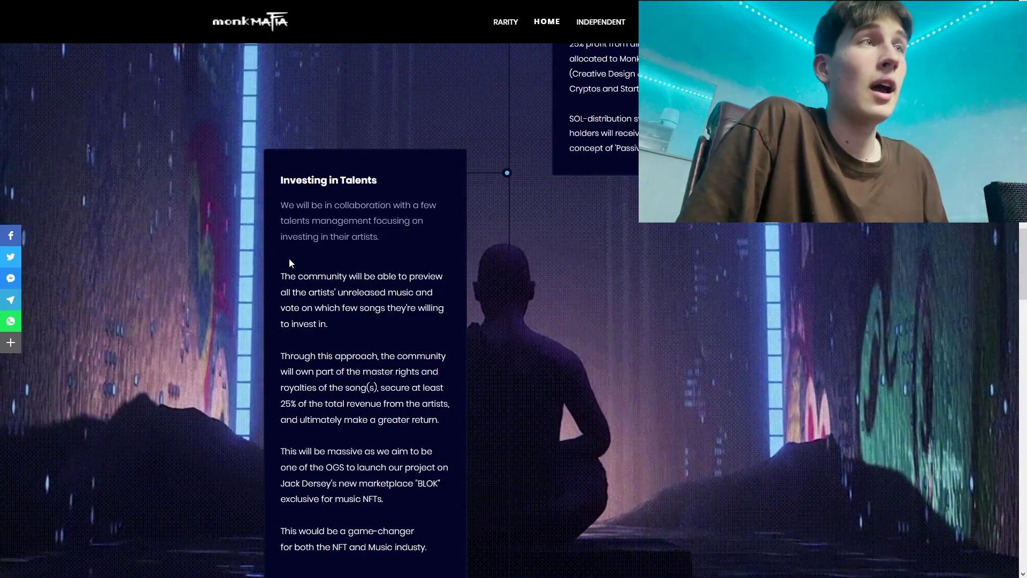
pyautogui.scroll(-1, 289, 258)
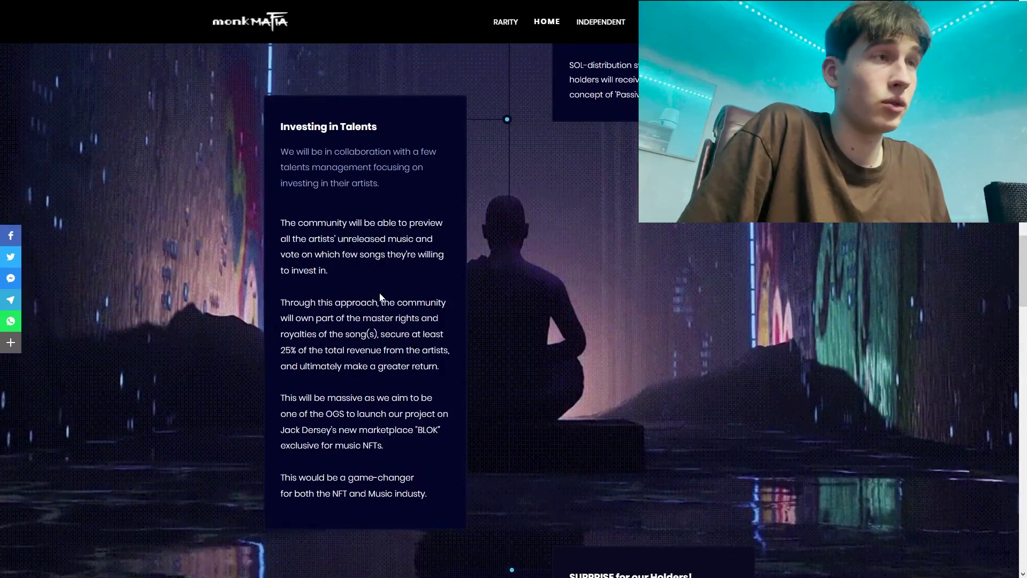
pyautogui.scroll(-1, 326, 279)
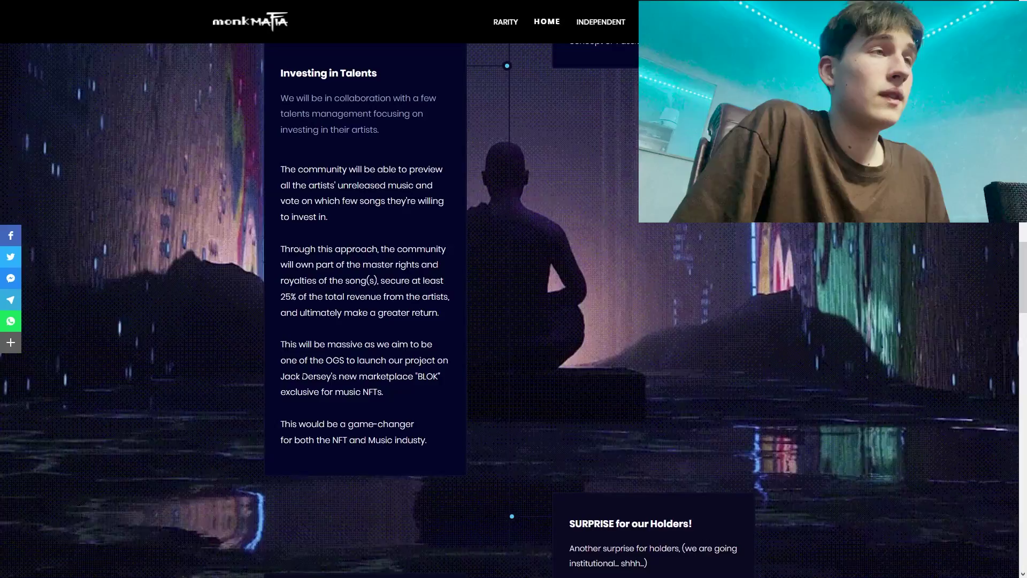
pyautogui.scroll(-1, 304, 367)
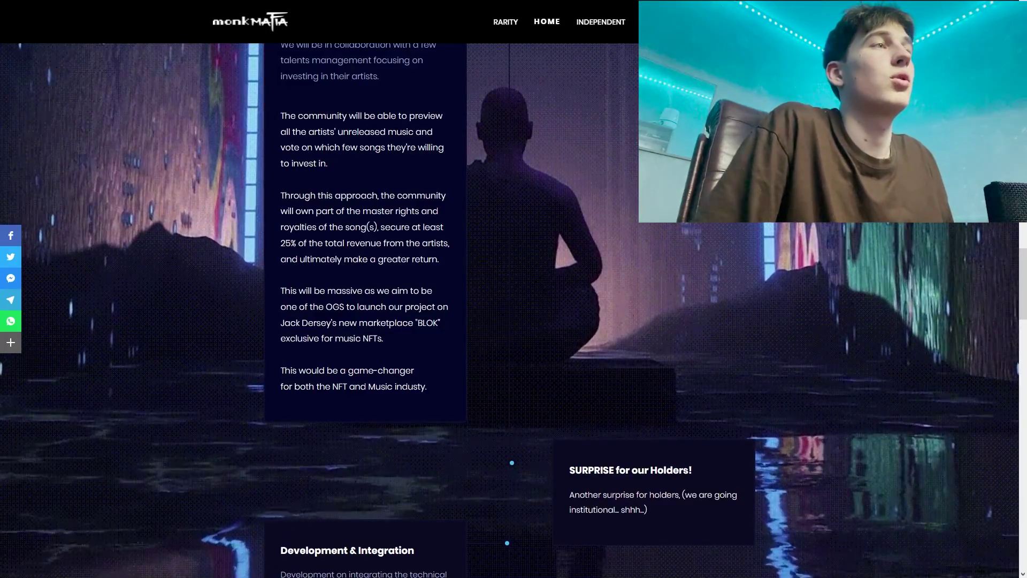
pyautogui.scroll(-2, 429, 357)
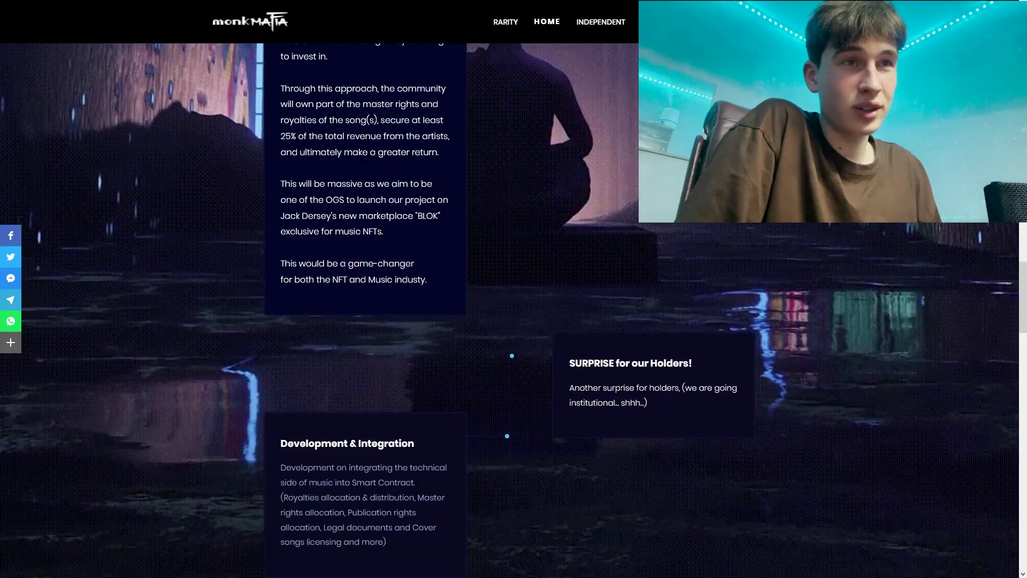
# Step: Highlight and then deselect the closing words of the holders' surprise note on the roadmap
pyautogui.moveTo(630, 402); pyautogui.dragTo(647, 402)
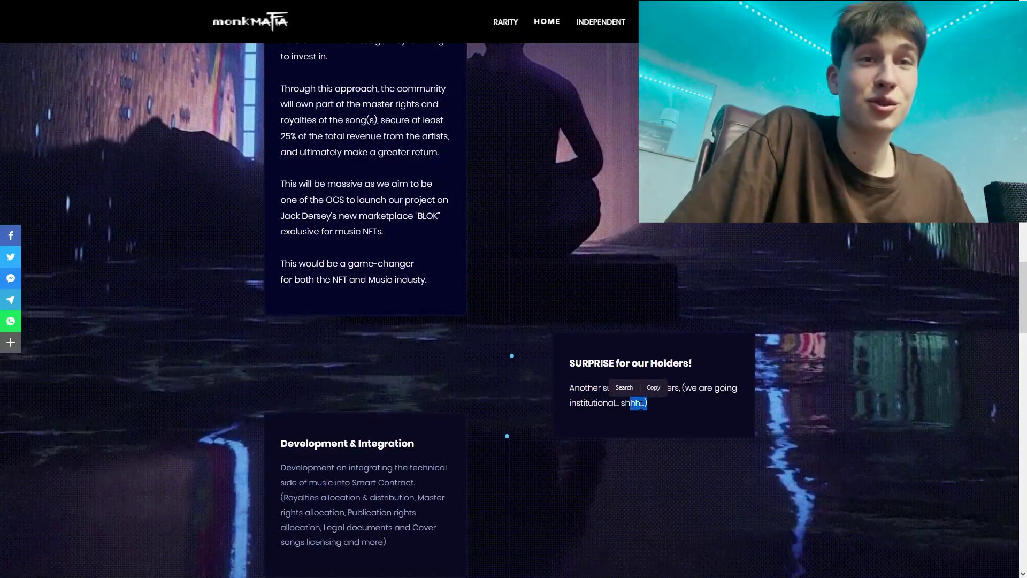
pyautogui.click(596, 417)
pyautogui.scroll(-2, 596, 418)
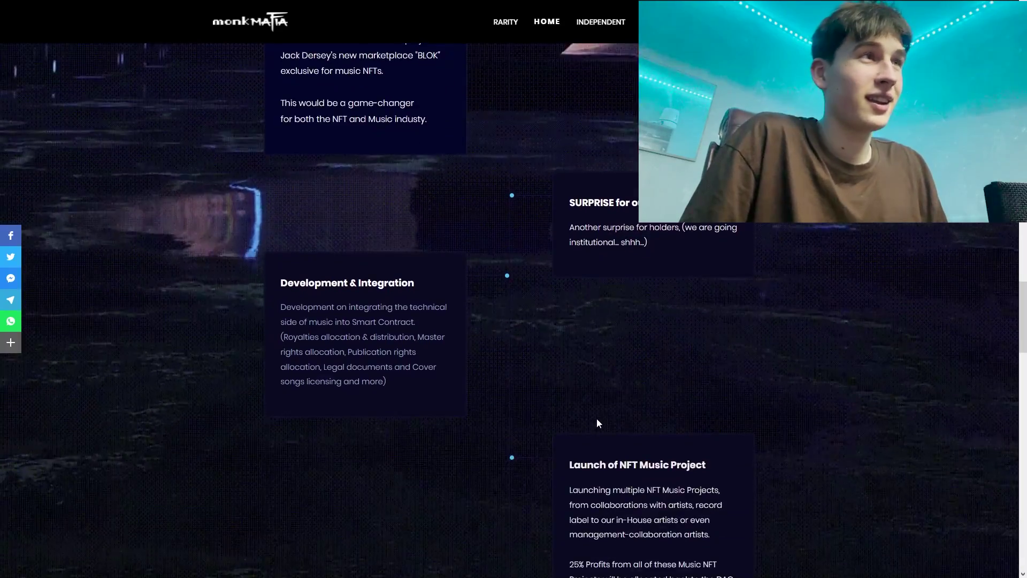
pyautogui.scroll(-2, 585, 414)
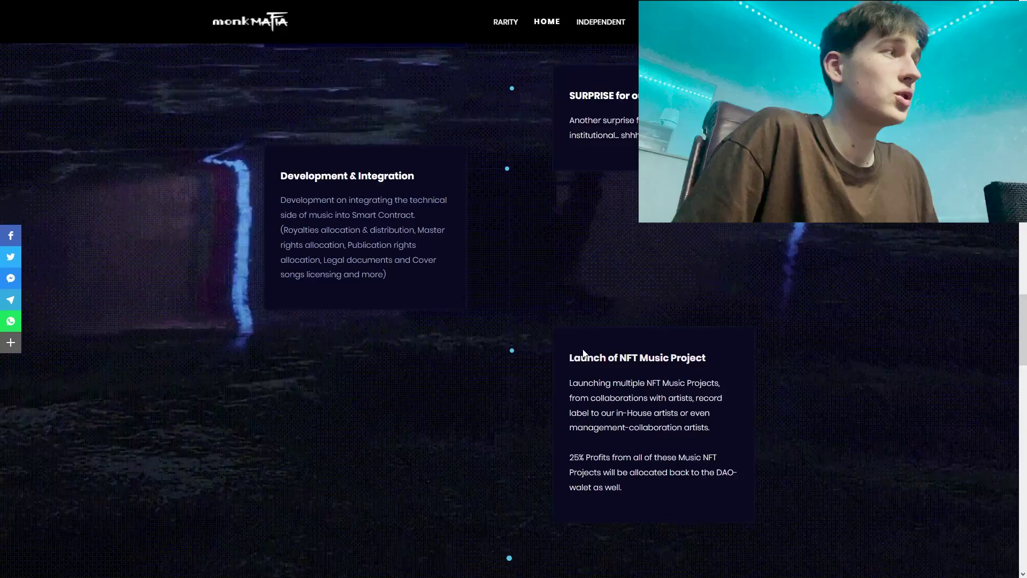
pyautogui.scroll(-2, 585, 353)
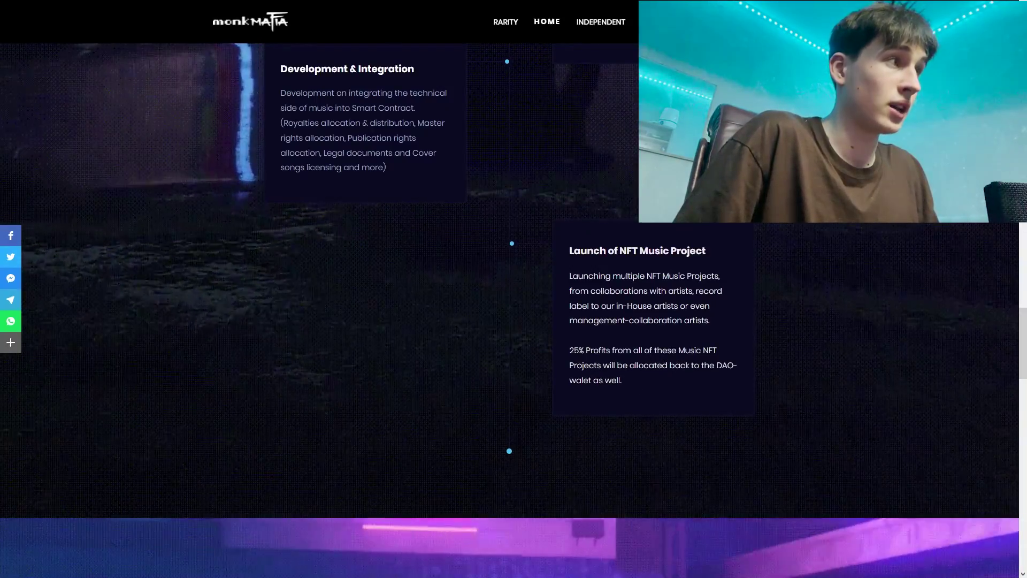
pyautogui.scroll(-4, 653, 384)
pyautogui.scroll(-4, 619, 357)
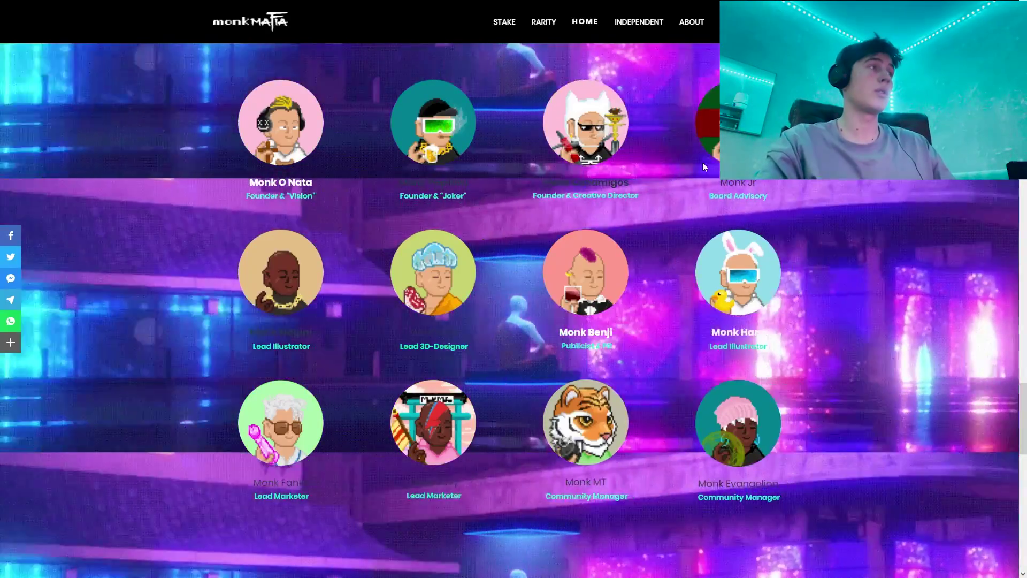
pyautogui.scroll(2, 797, 189)
pyautogui.scroll(-2, 796, 190)
pyautogui.scroll(-5, 797, 190)
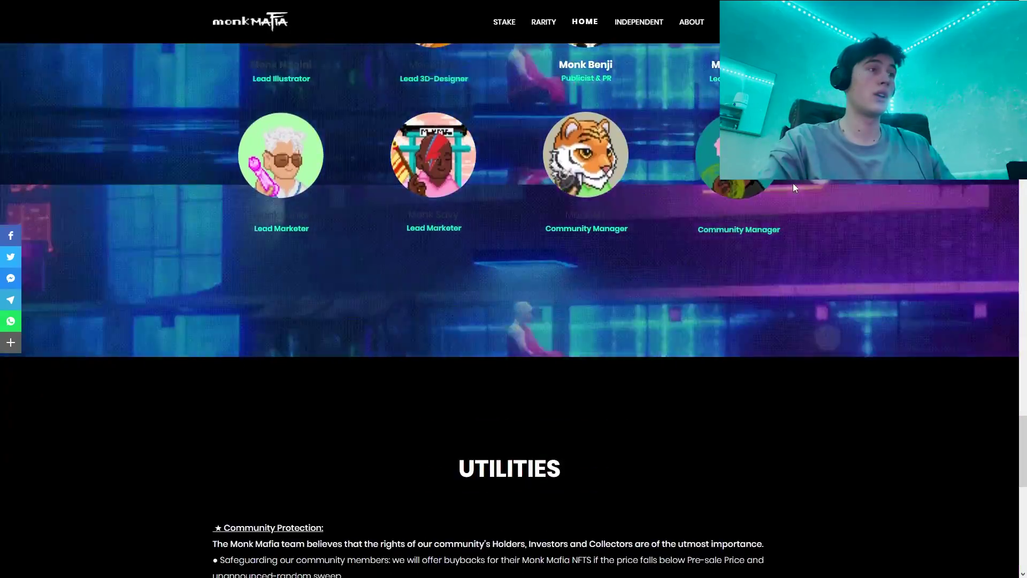
pyautogui.scroll(-4, 793, 183)
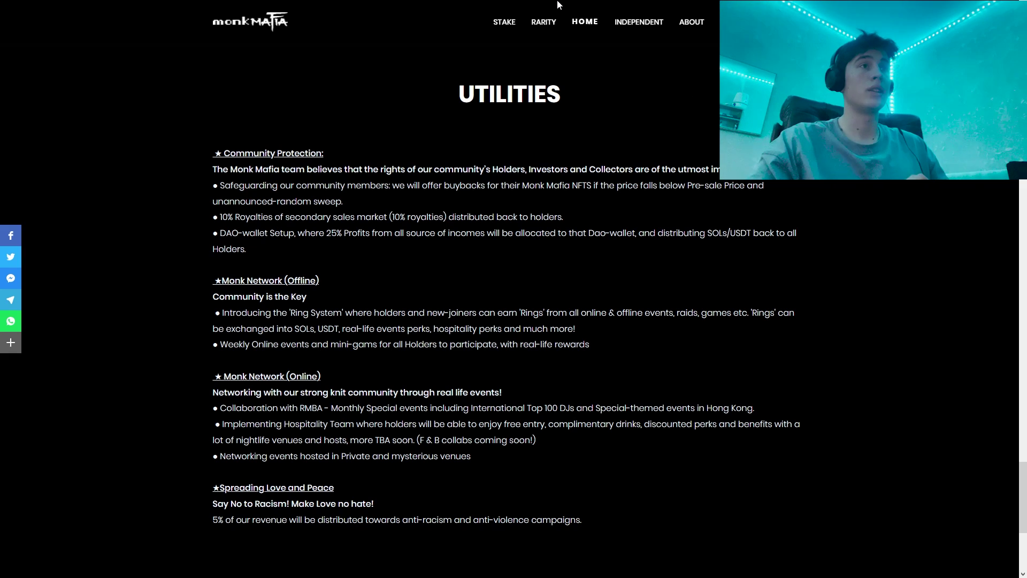
pyautogui.scroll(-1, 740, 250)
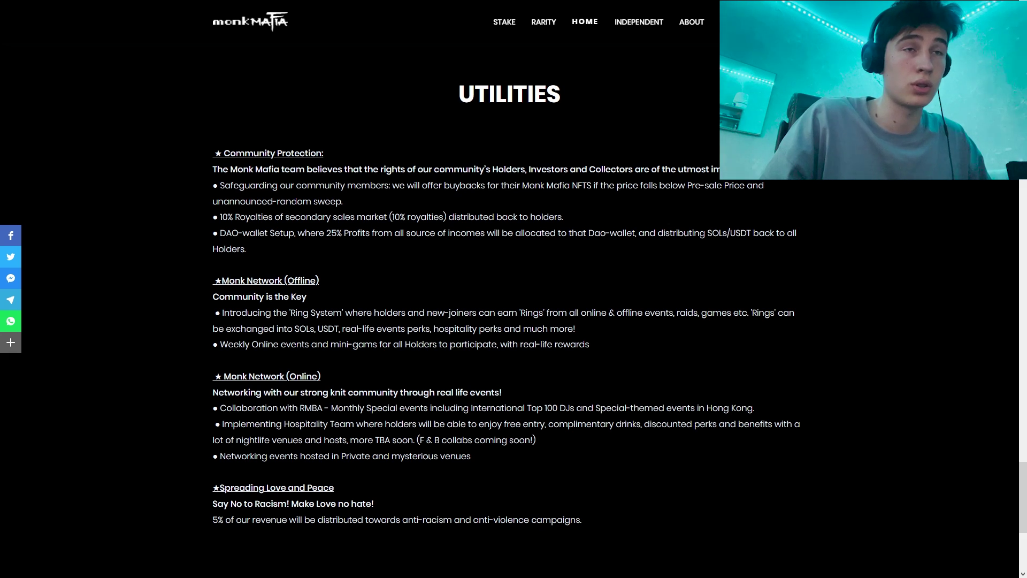
pyautogui.scroll(-1, 506, 321)
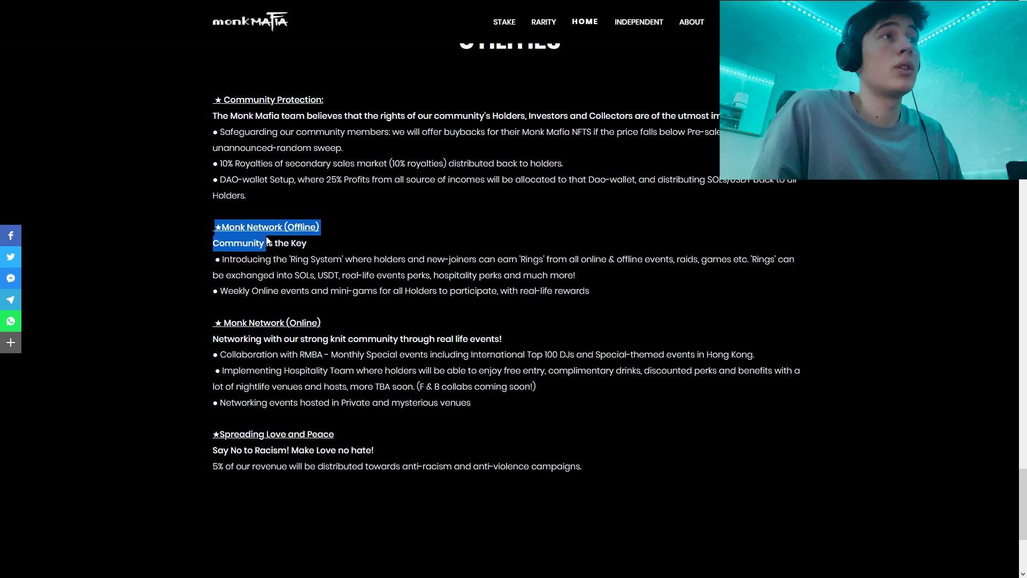
pyautogui.click(275, 305)
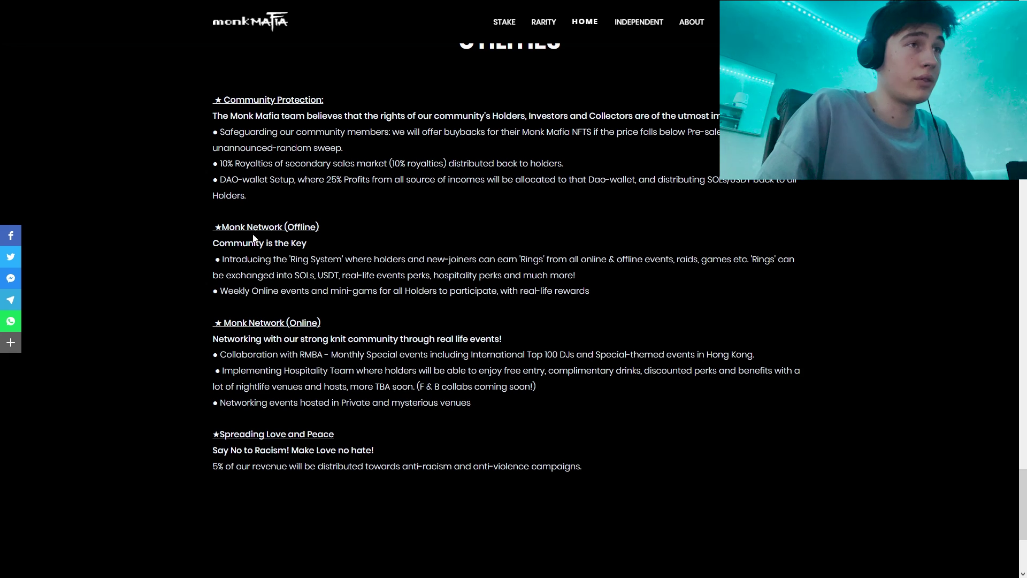
pyautogui.moveTo(213, 322); pyautogui.dragTo(503, 339)
pyautogui.click(401, 354)
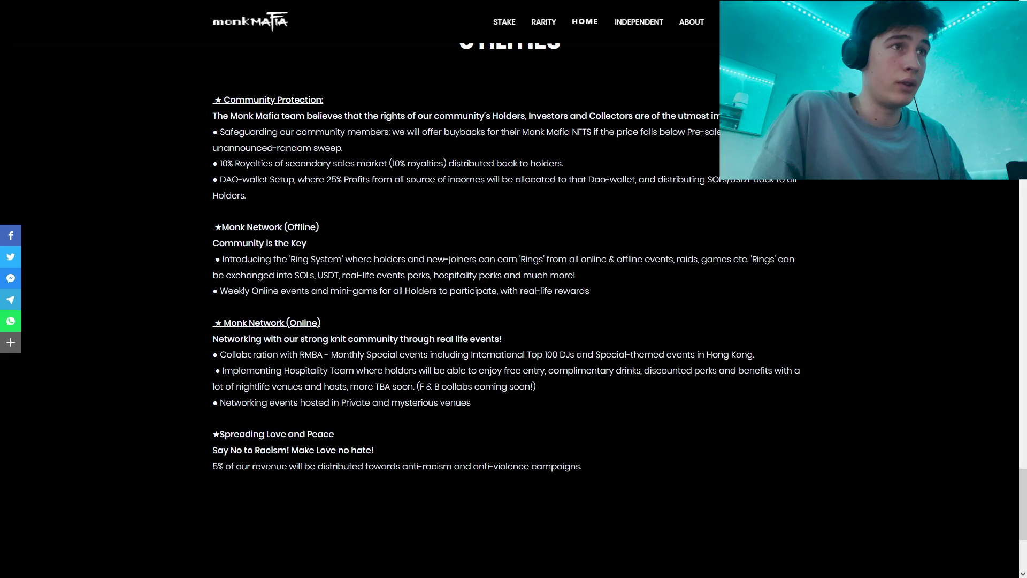
pyautogui.moveTo(221, 353); pyautogui.dragTo(308, 353)
pyautogui.click(264, 337)
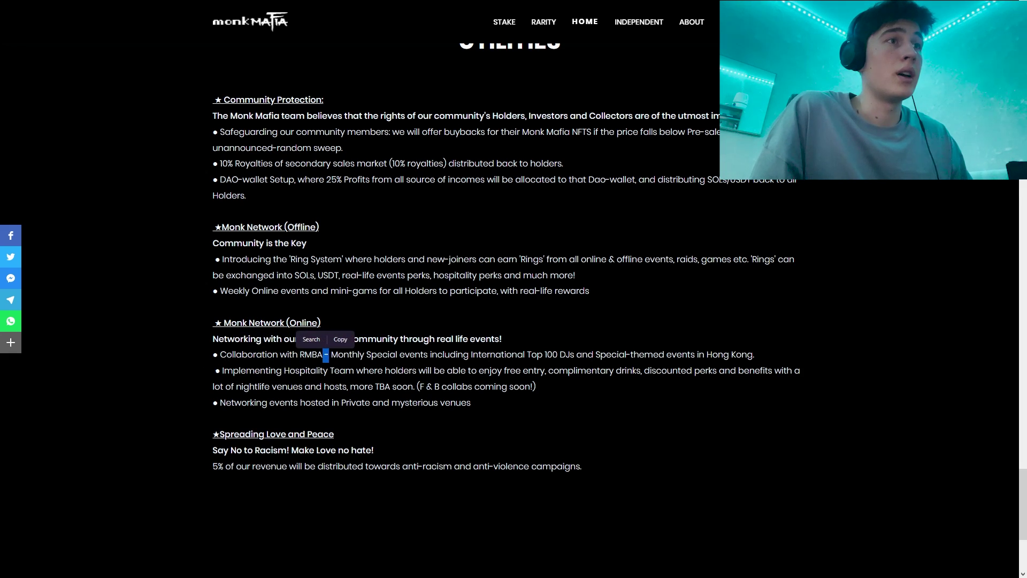
pyautogui.click(325, 354)
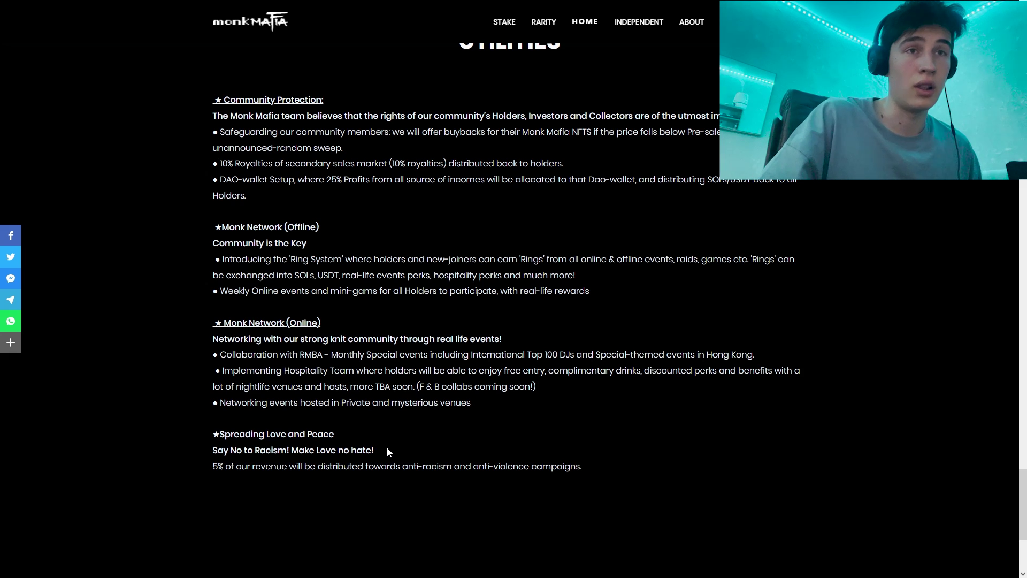
pyautogui.moveTo(586, 473); pyautogui.dragTo(284, 370)
pyautogui.click(481, 514)
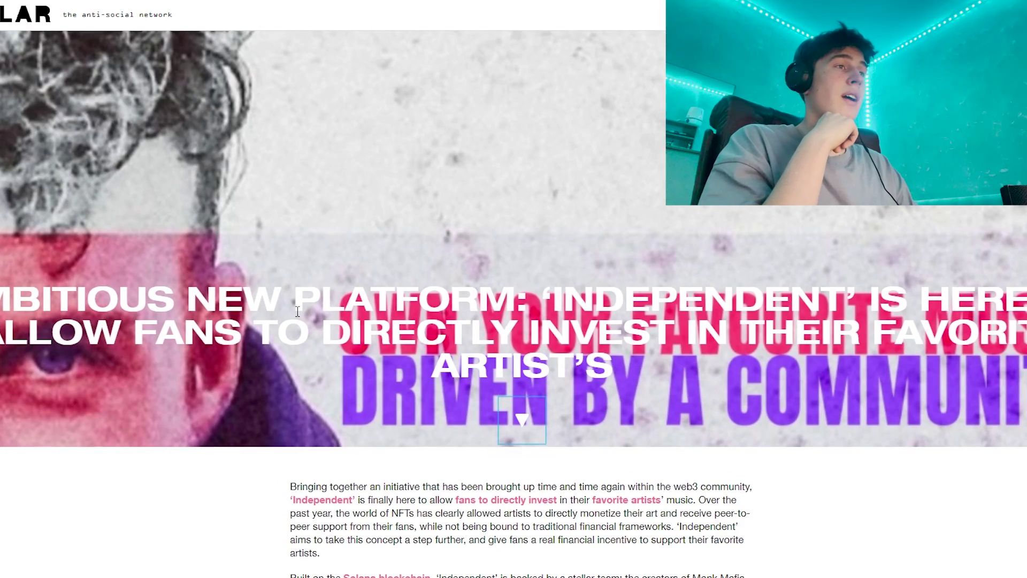
pyautogui.scroll(-5, 374, 349)
pyautogui.scroll(-5, 374, 349)
# Step: Select and clear article text, including the words 'new blockchain-based', while reading the Independent coverage
pyautogui.hotkey('ctrl', 'a')
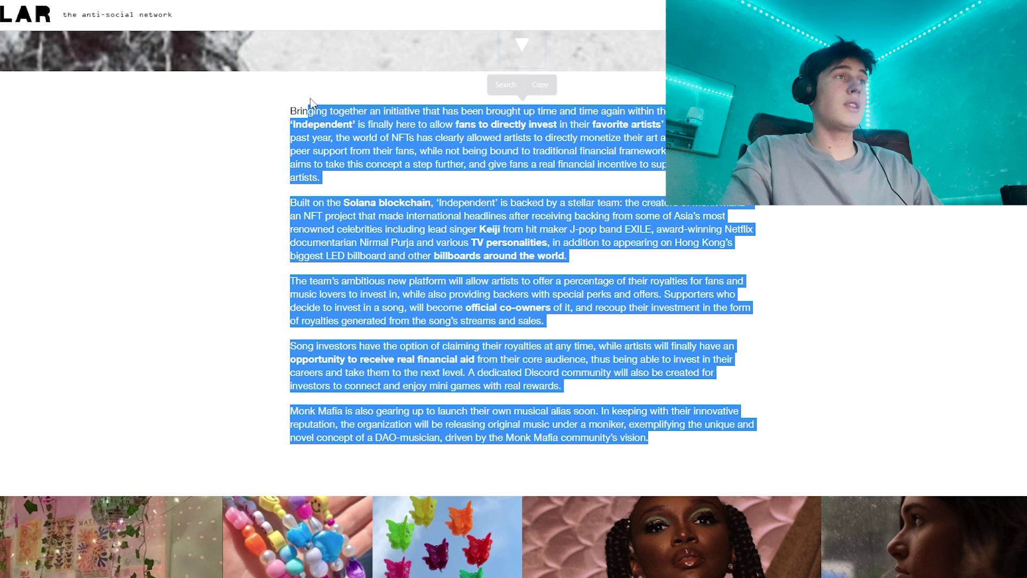
pyautogui.click(379, 341)
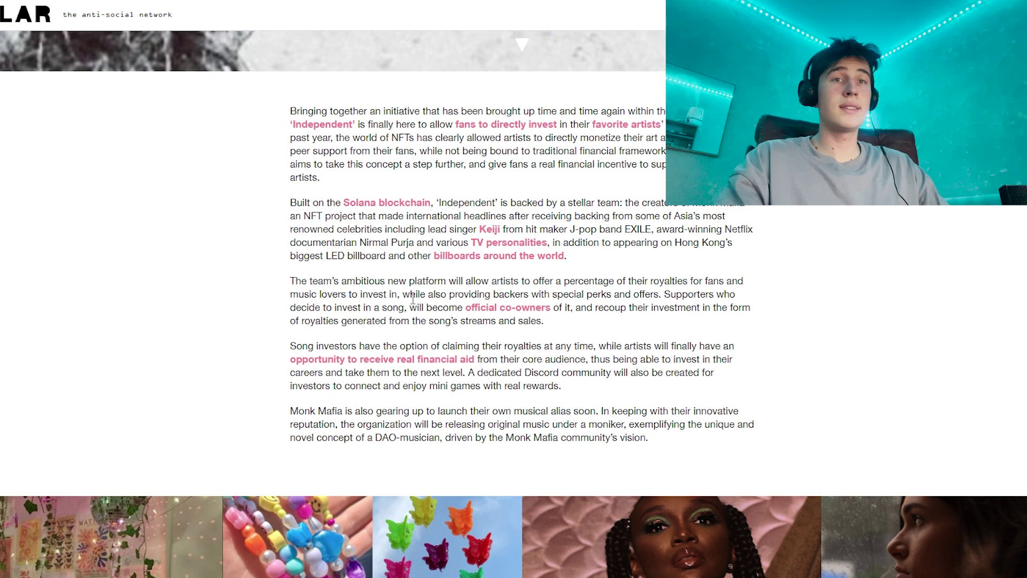
pyautogui.scroll(3, 361, 155)
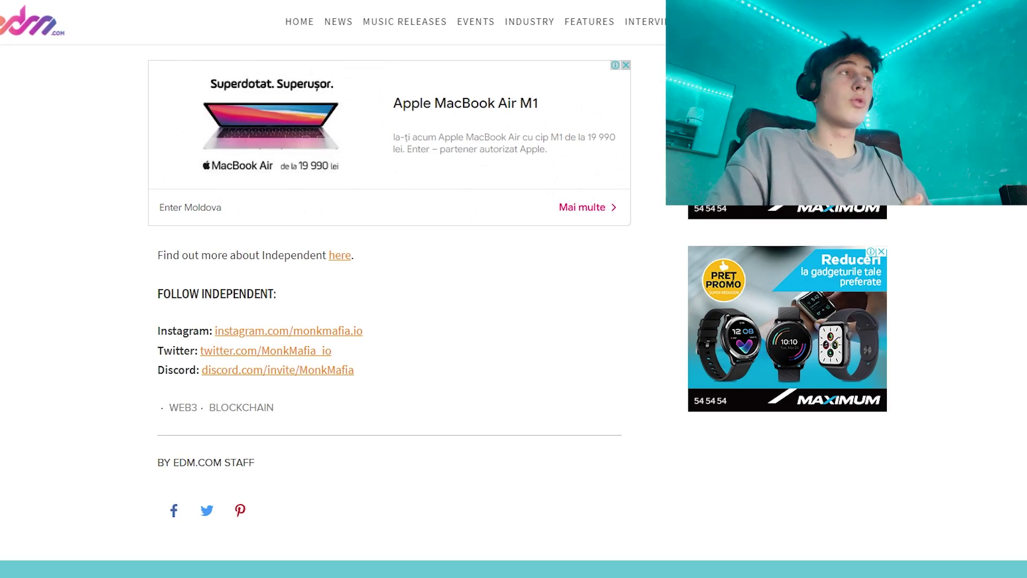
pyautogui.scroll(5, 423, 323)
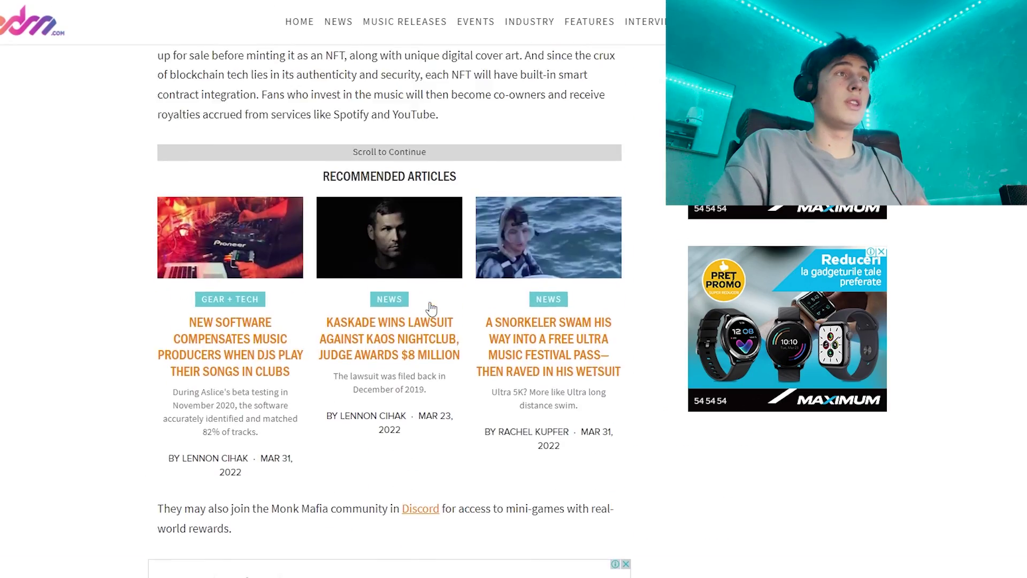
pyautogui.scroll(5, 423, 323)
pyautogui.scroll(5, 423, 322)
pyautogui.scroll(-3, 423, 323)
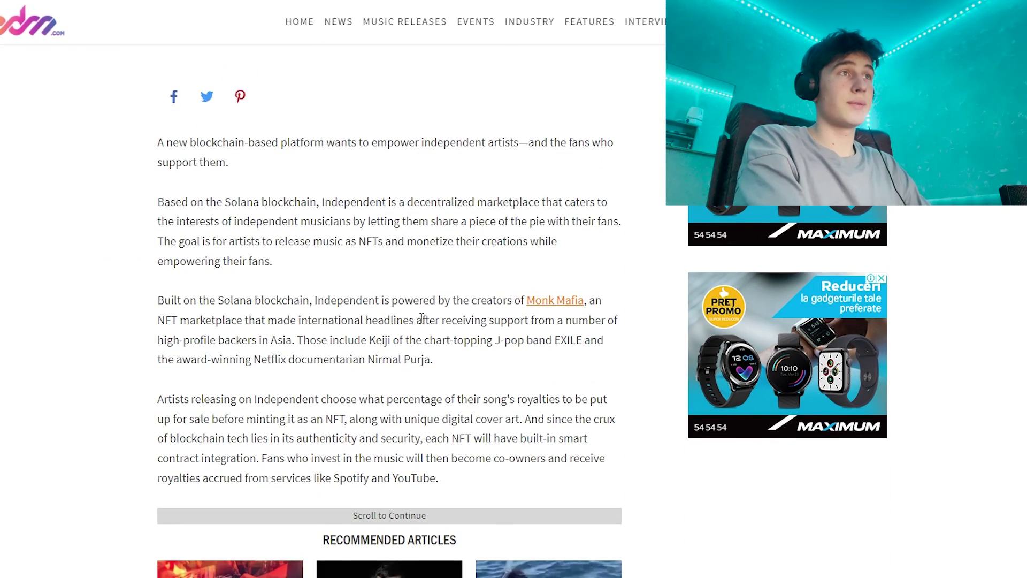
pyautogui.moveTo(166, 143); pyautogui.dragTo(271, 145)
pyautogui.click(295, 152)
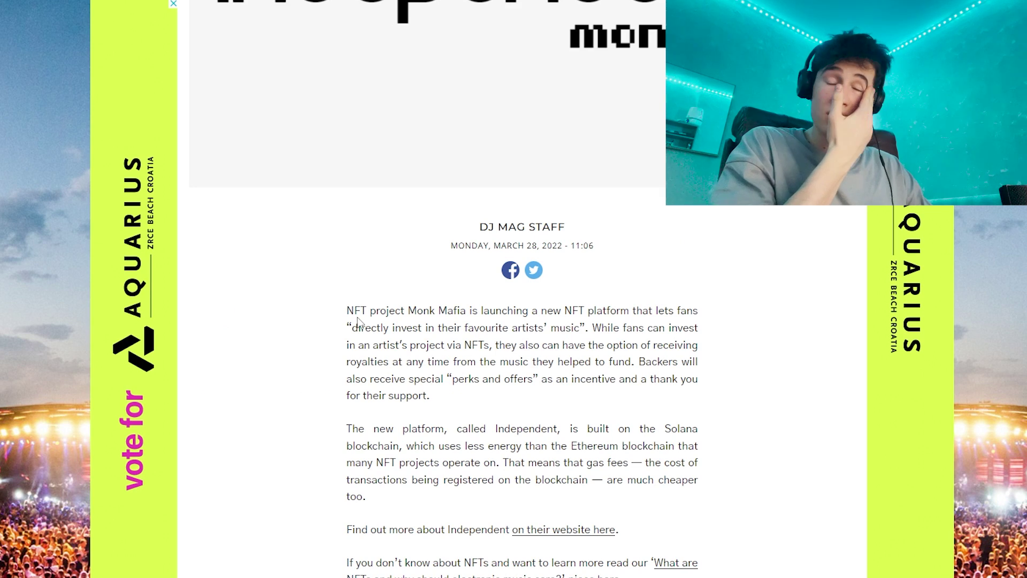
pyautogui.scroll(4, 358, 318)
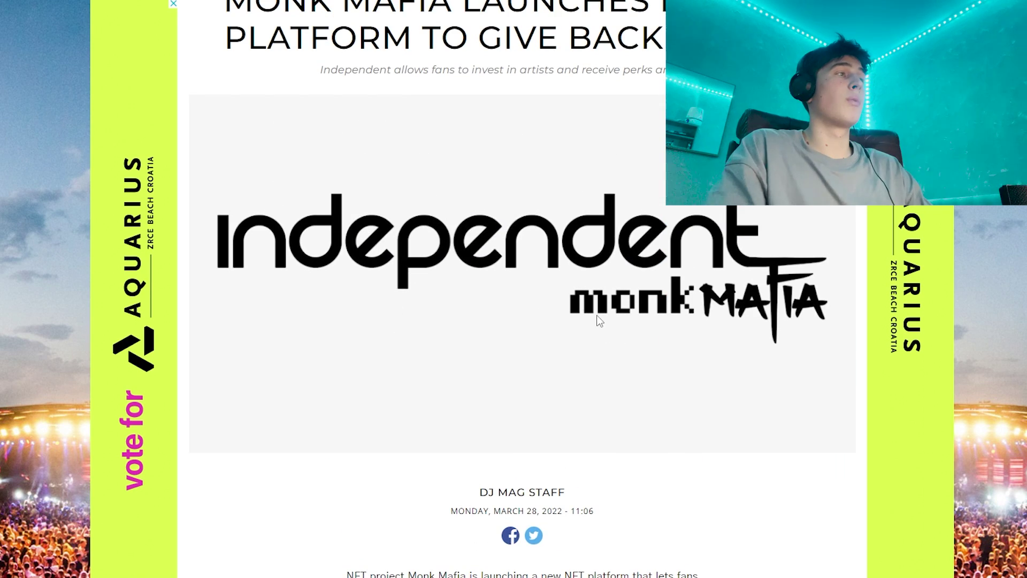
pyautogui.scroll(-4, 598, 320)
pyautogui.scroll(4, 546, 262)
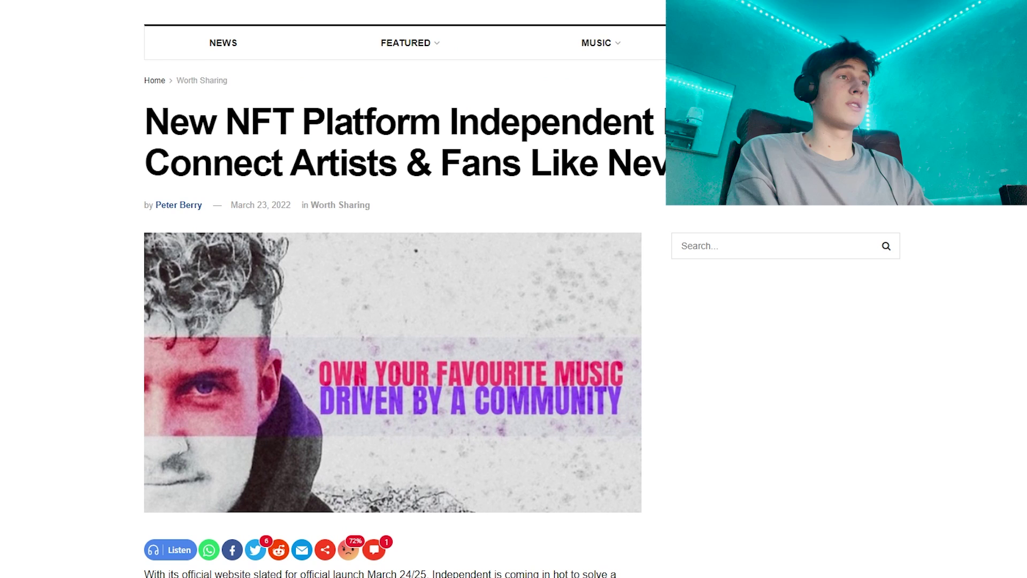
pyautogui.scroll(-2, 348, 429)
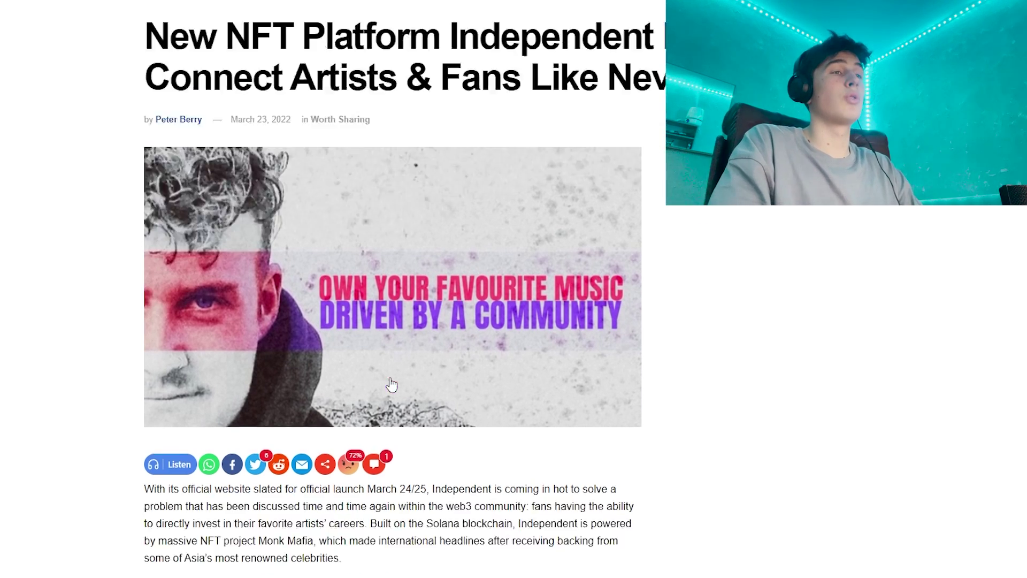
pyautogui.scroll(-3, 348, 428)
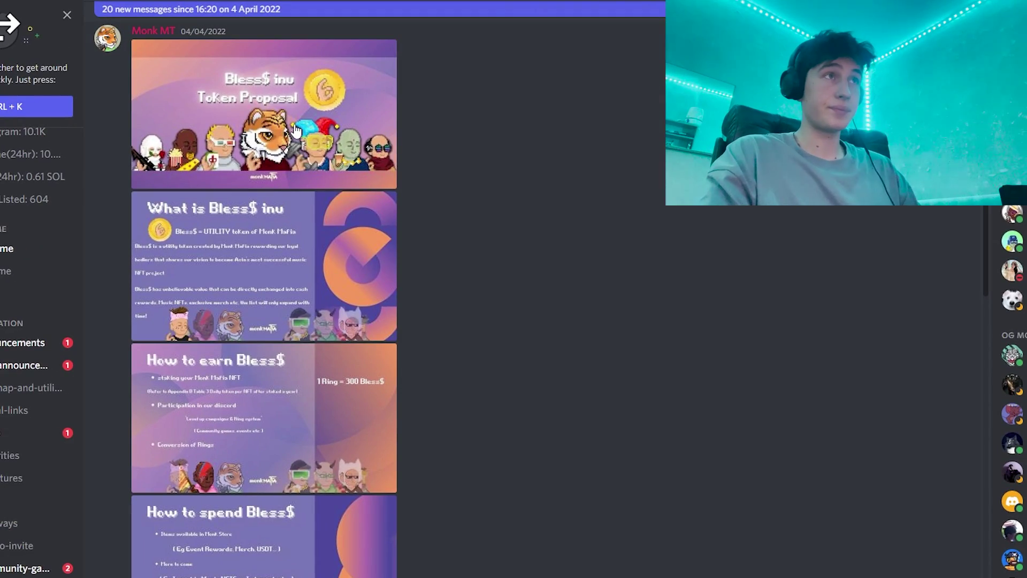
pyautogui.click(286, 145)
pyautogui.click(477, 533)
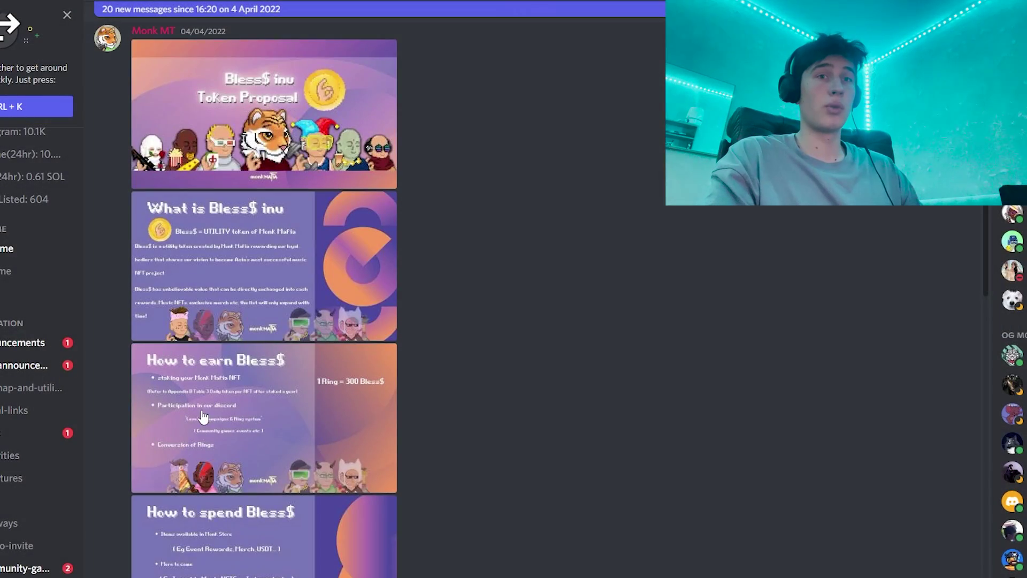
pyautogui.scroll(-3, 202, 415)
pyautogui.scroll(-4, 203, 415)
pyautogui.scroll(-5, 216, 304)
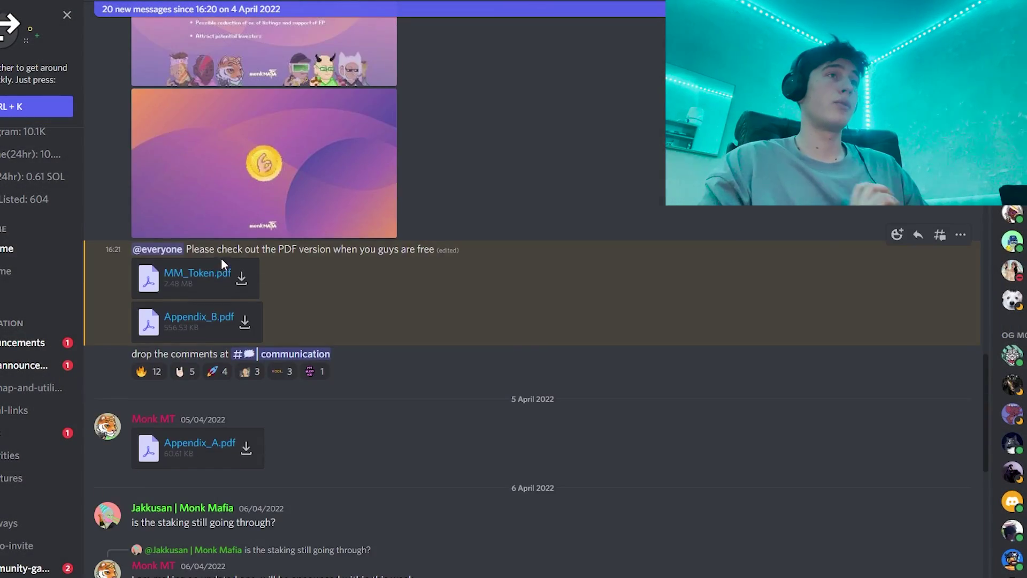
pyautogui.scroll(5, 221, 257)
pyautogui.scroll(3, 289, 276)
pyautogui.click(279, 375)
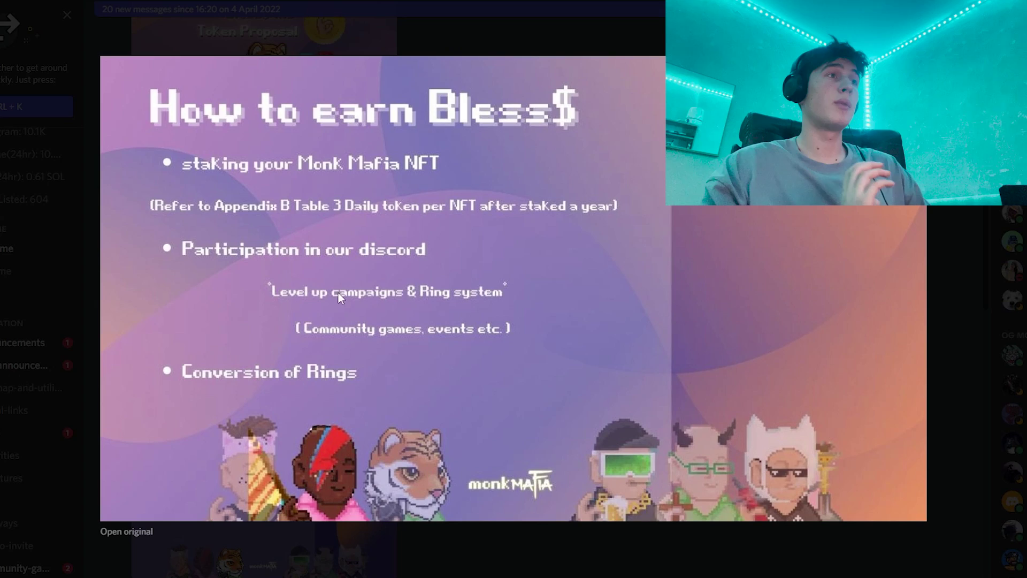
pyautogui.click(480, 550)
pyautogui.click(265, 193)
pyautogui.click(265, 361)
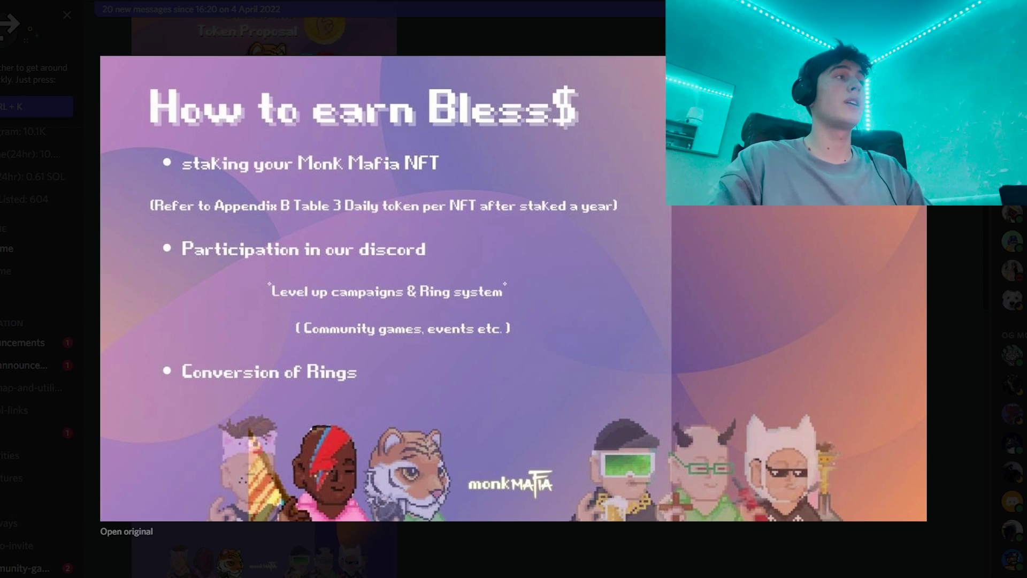
pyautogui.click(660, 572)
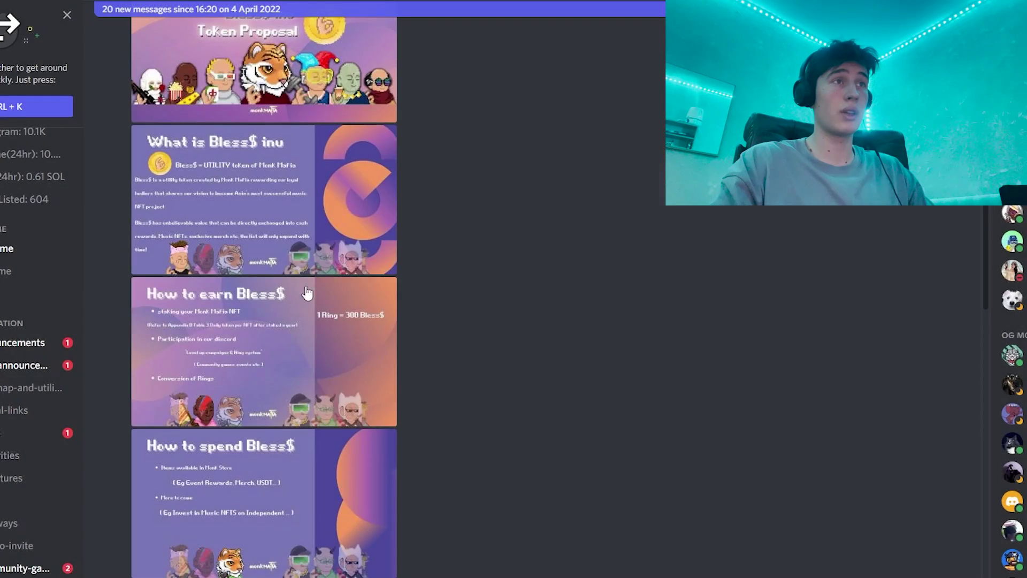
pyautogui.click(304, 245)
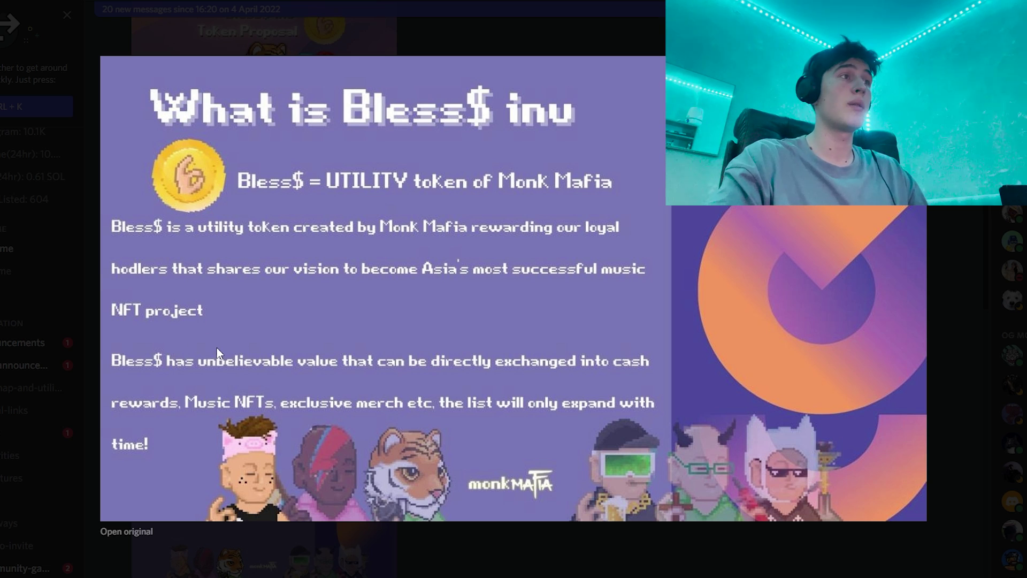
pyautogui.press('Escape')
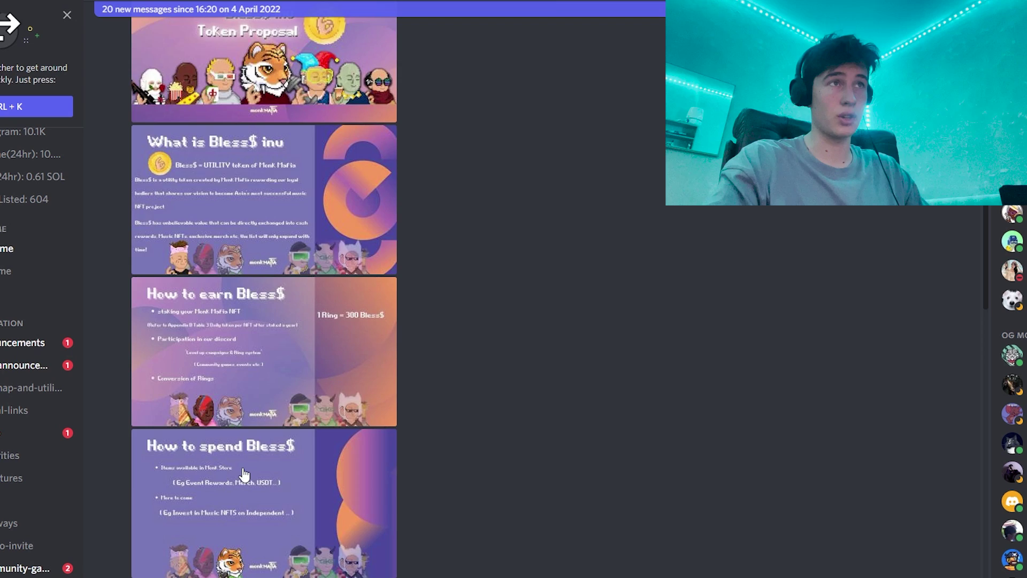
pyautogui.scroll(5, 232, 282)
pyautogui.scroll(-6, 240, 278)
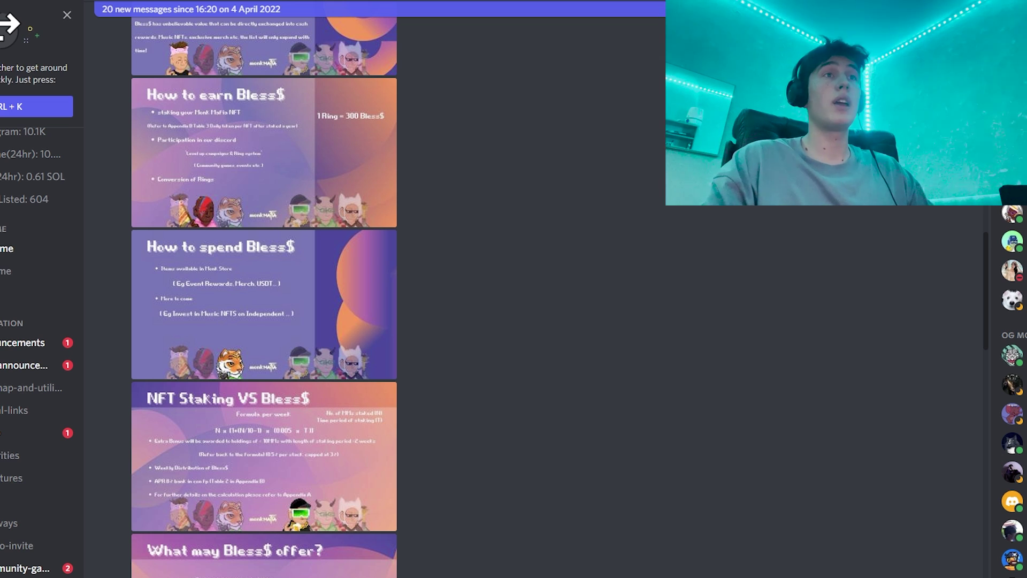
pyautogui.scroll(3, 45, 241)
pyautogui.scroll(2, 44, 321)
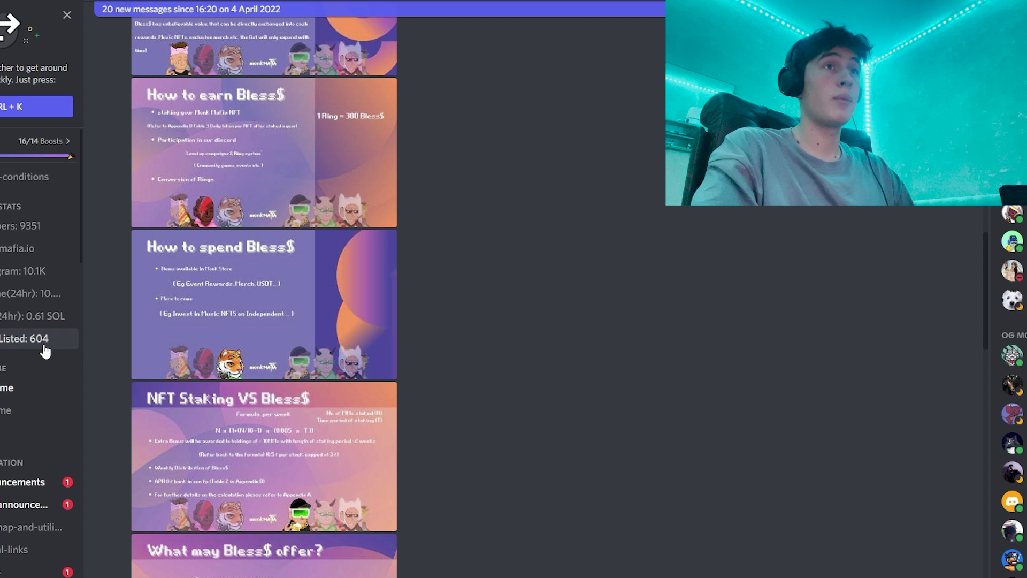